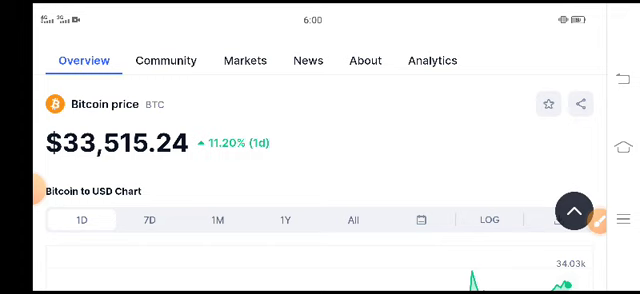
scroll(320, 180, down, 2)
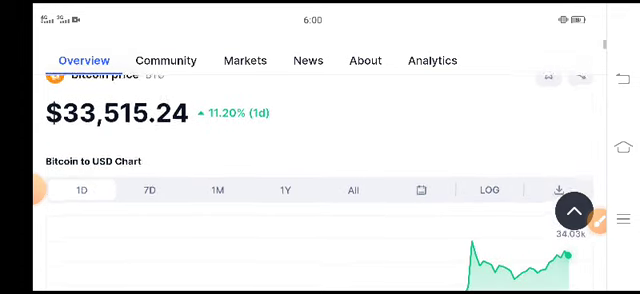
- Draw two annotation arrows at the Bitcoin price and its price change, then clear them
click(598, 219)
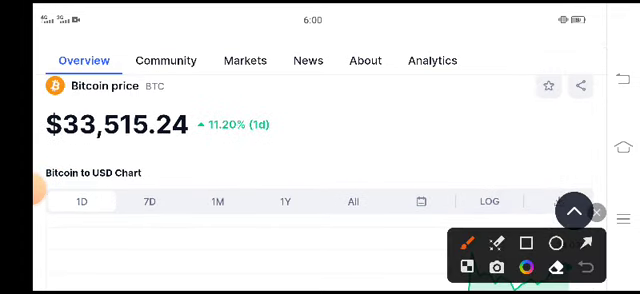
click(586, 243)
drag(150, 252, 135, 155)
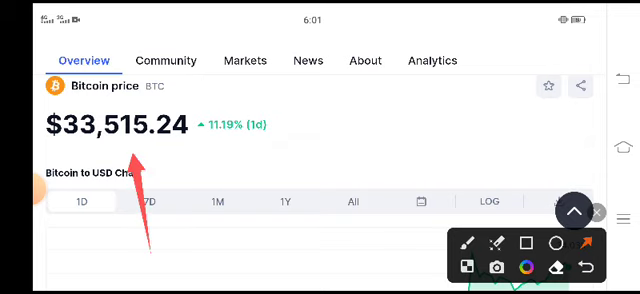
drag(205, 245, 228, 155)
click(597, 212)
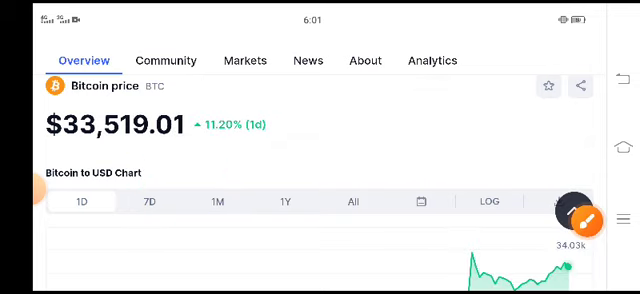
scroll(320, 180, down, 5)
scroll(320, 180, up, 2)
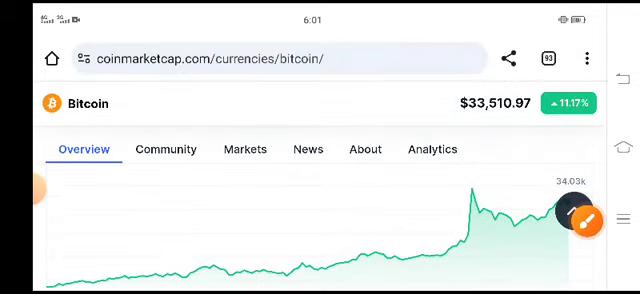
scroll(320, 180, down, 3)
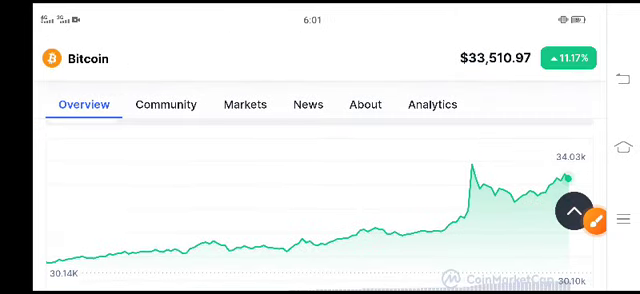
- Draw red pen strokes above the 24h chart's 34.03K peak and recent spike, then clear them
click(588, 220)
drag(437, 157, 588, 148)
mouse_move(468, 200)
mouse_down()
mouse_move(472, 163)
mouse_move(586, 152)
mouse_move(590, 195)
mouse_up()
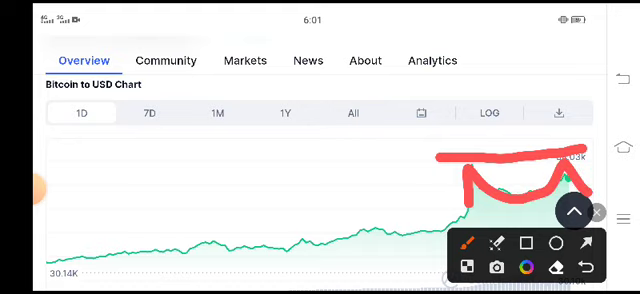
click(597, 212)
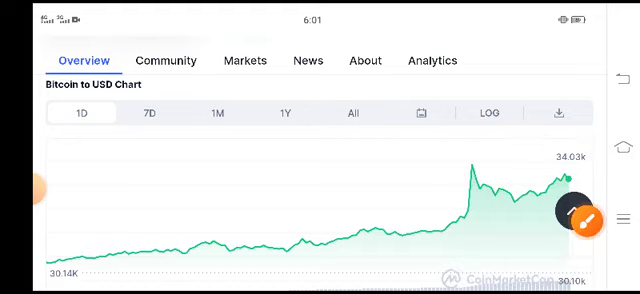
scroll(320, 180, down, 10)
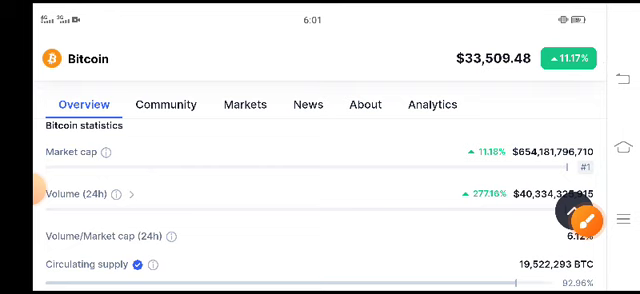
scroll(320, 200, down, 1)
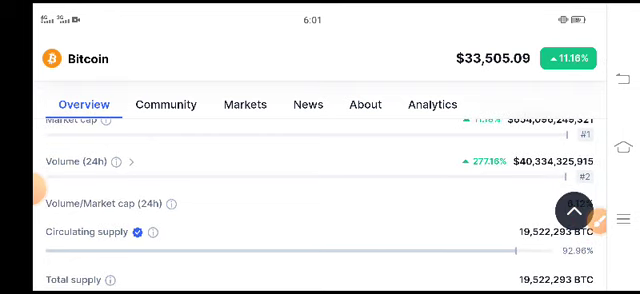
- Scroll to Bitcoin statistics and draw an arrow at the 277.16% Volume (24h) rise
drag(35, 187, 80, 271)
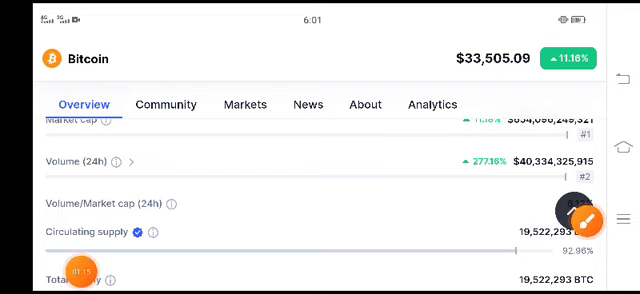
click(587, 221)
click(586, 242)
drag(442, 212, 473, 176)
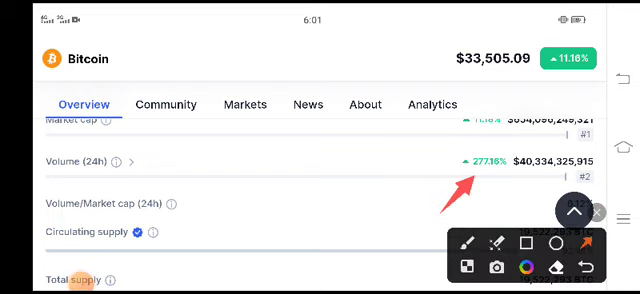